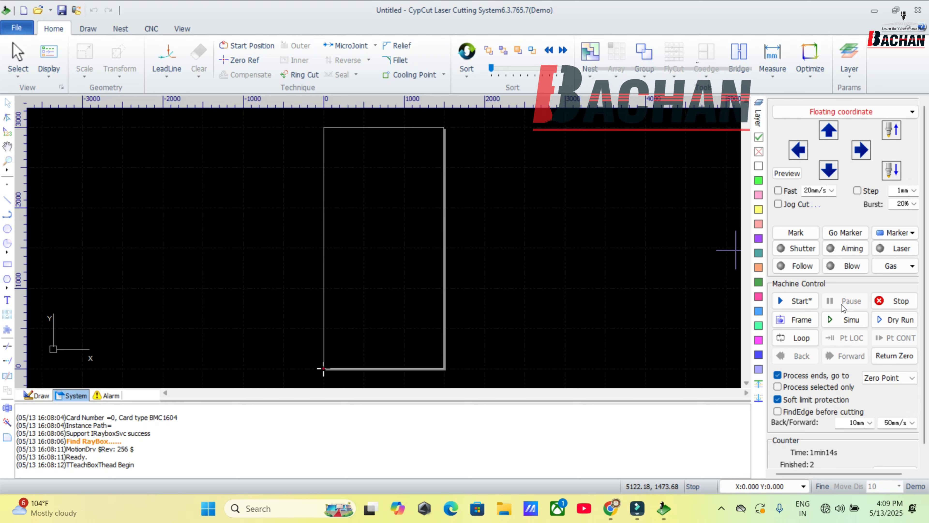
Draw a circle with a radius of about 286 mm inside the upper half of the machine bed
click(7, 228)
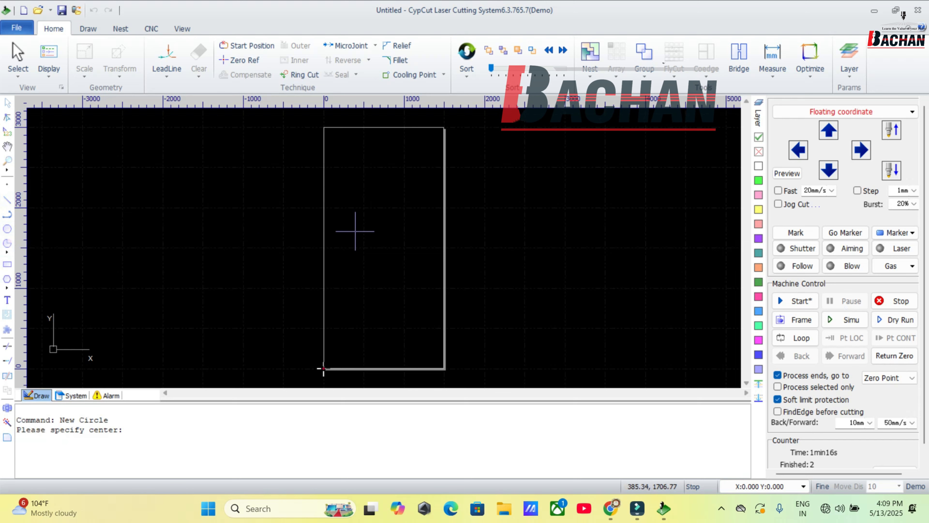
click(337, 248)
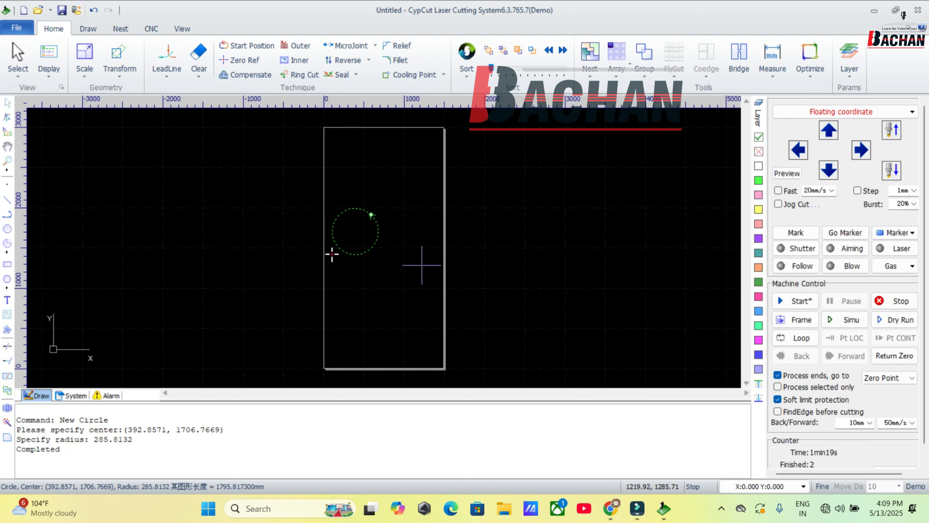
Start cutting the circle, pausing and resuming the job once before stopping it
click(794, 302)
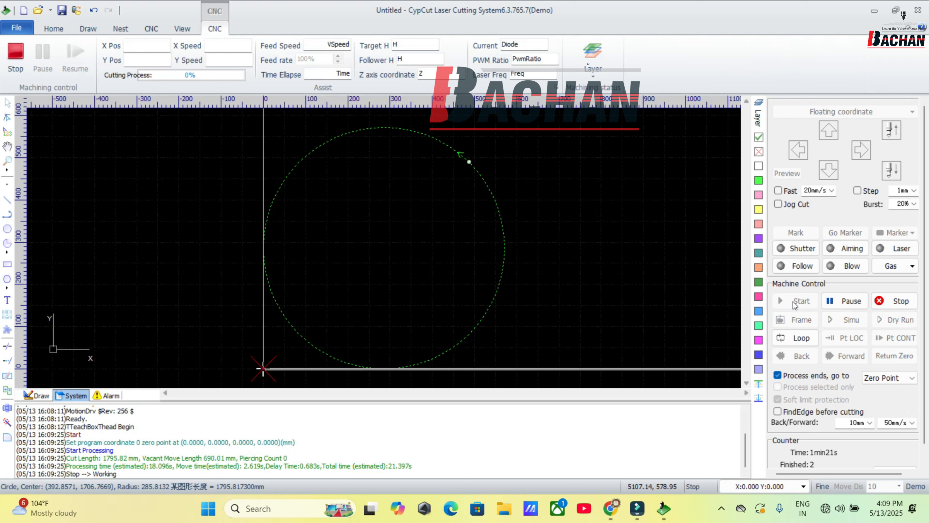
click(835, 303)
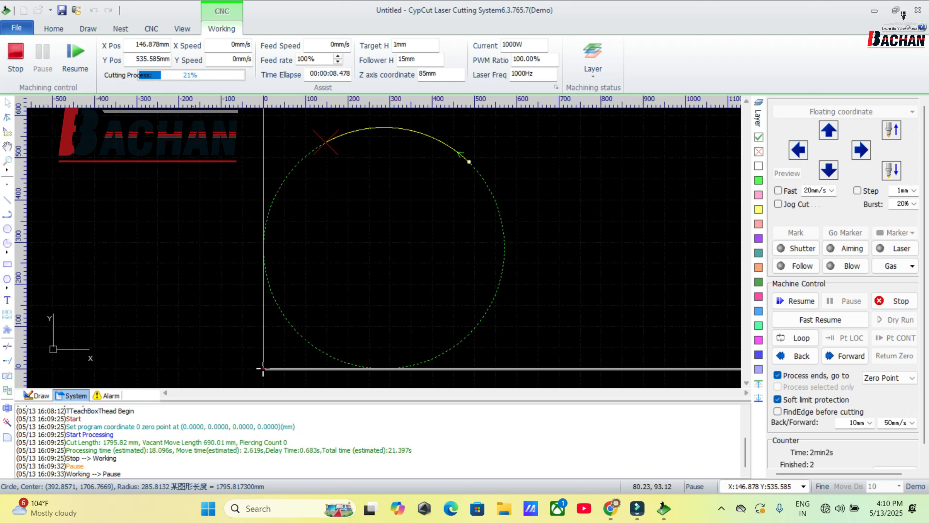
click(801, 301)
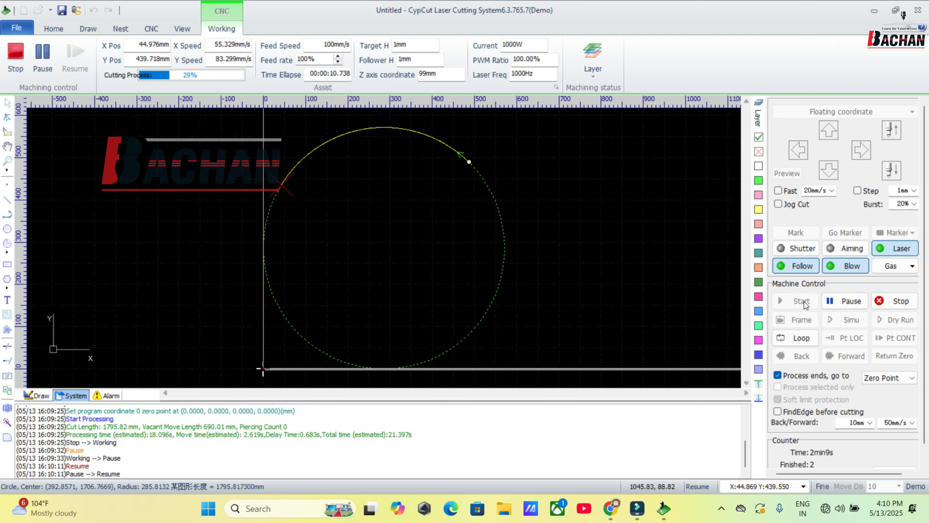
click(891, 307)
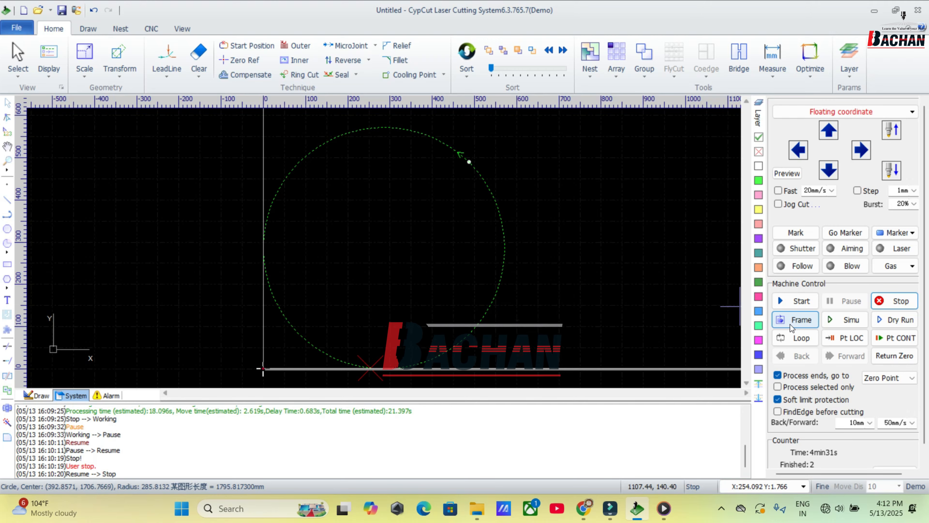
Trace the circle's bounding frame with the machine head and run a cutting simulation
click(790, 324)
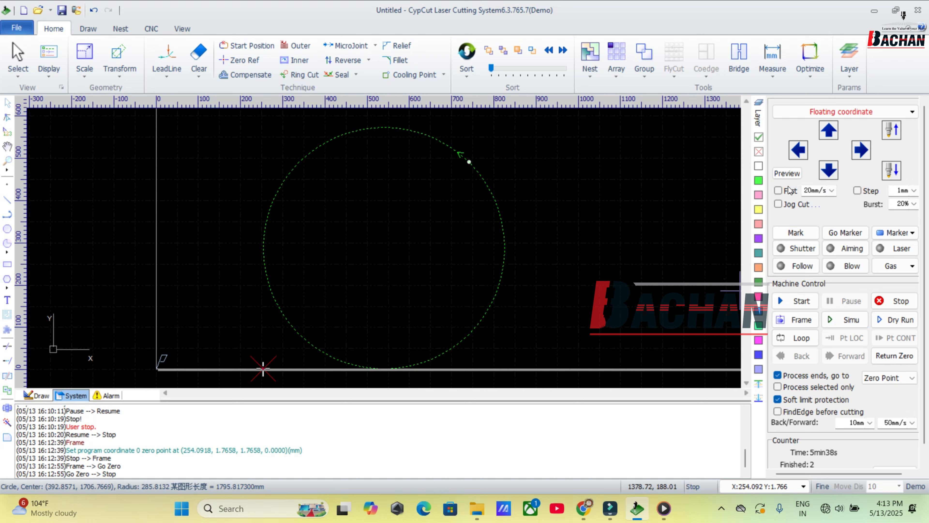
click(839, 321)
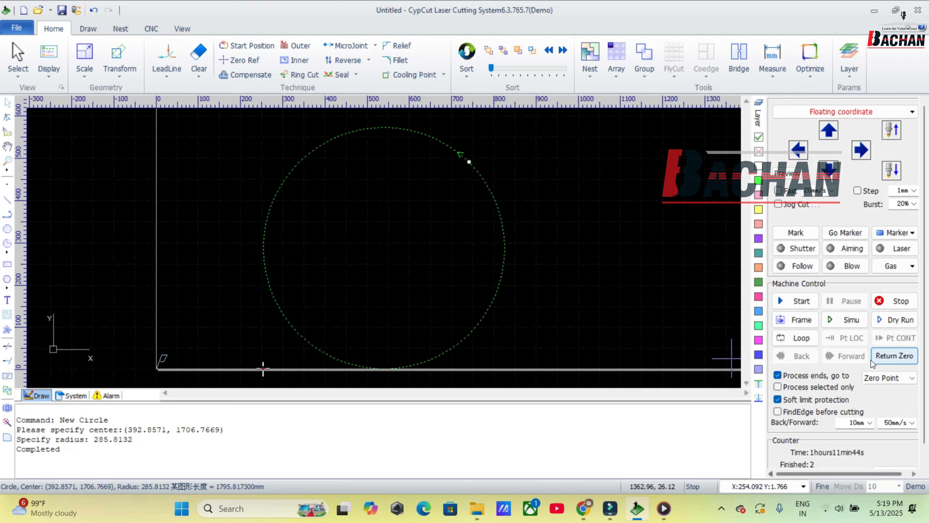
Disable the move to a set point when processing ends and turn off soft limit protection
click(777, 375)
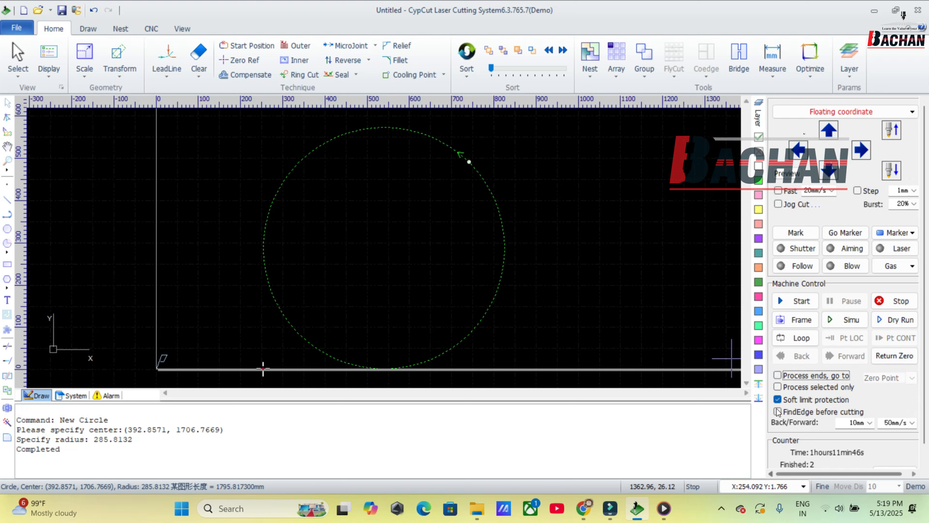
click(778, 399)
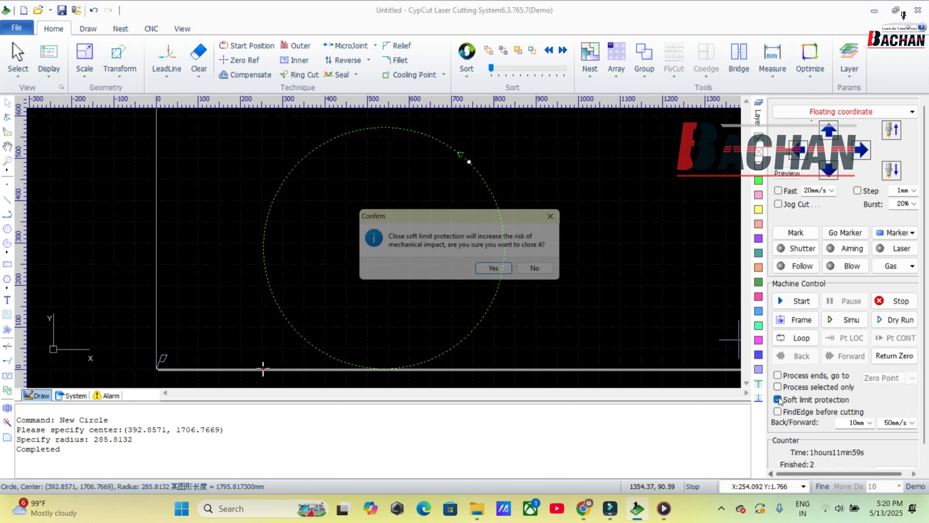
click(494, 268)
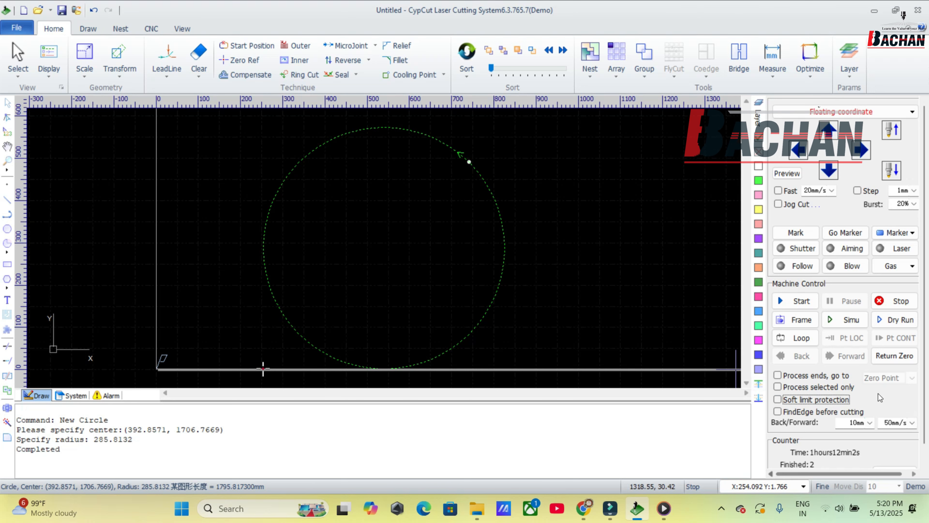
Re-enable the move at the end of processing with Zero Point as its destination
click(820, 380)
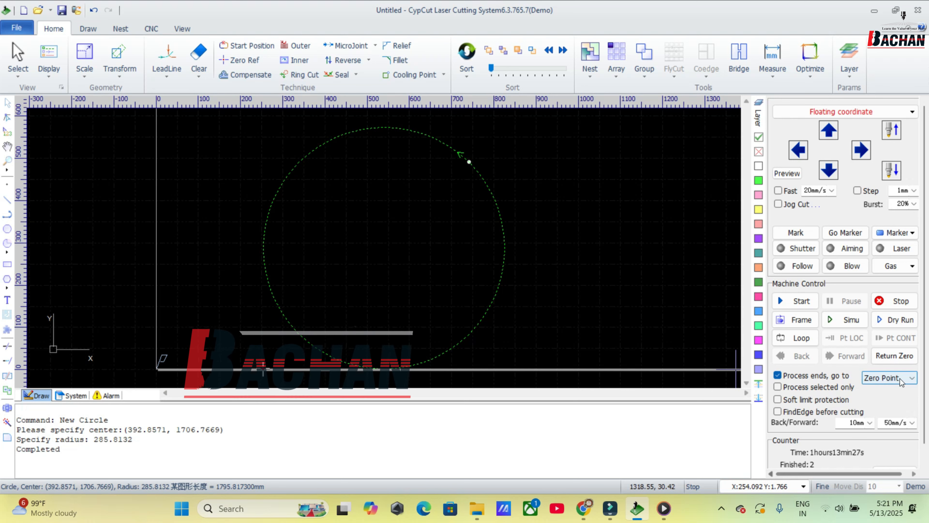
click(911, 379)
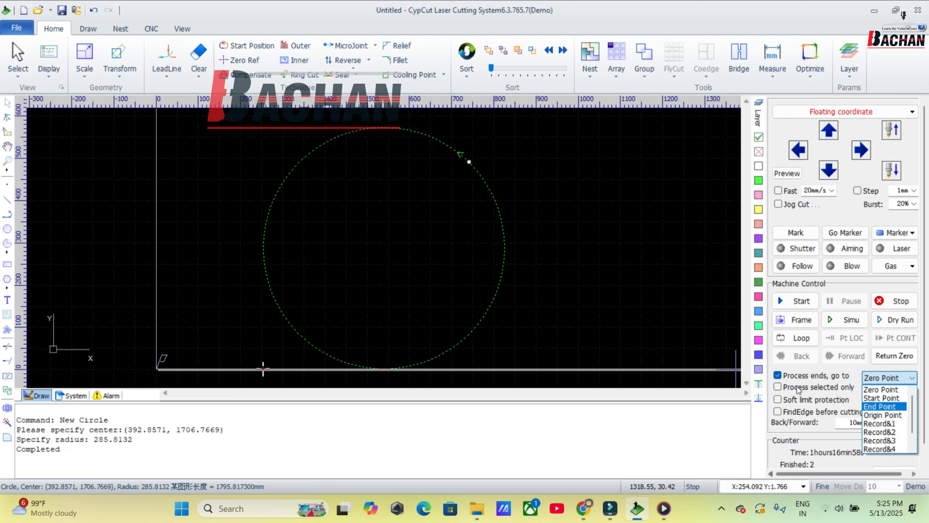
click(884, 390)
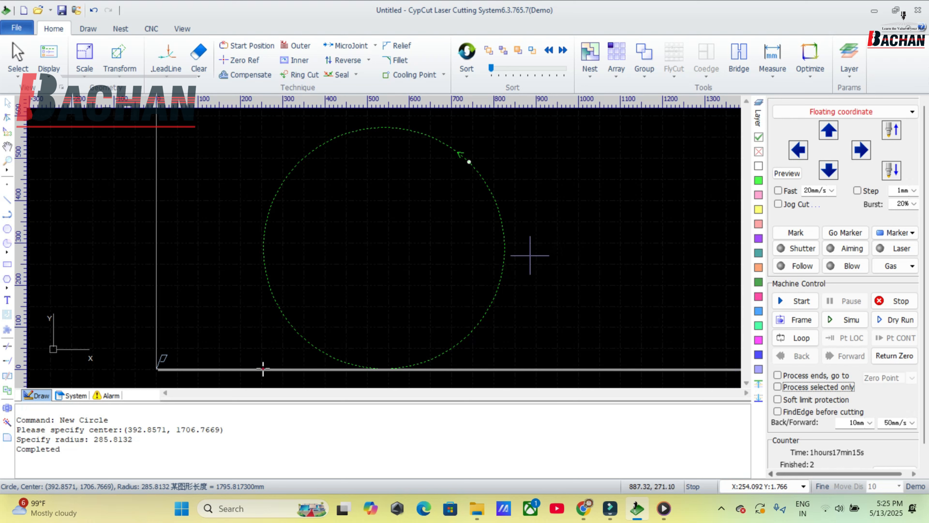
Draw a rectangle about 606 by 267 mm outside the machine bed, on the side of the negative X axis
scroll(530, 255, down, 4)
scroll(530, 255, up, 1)
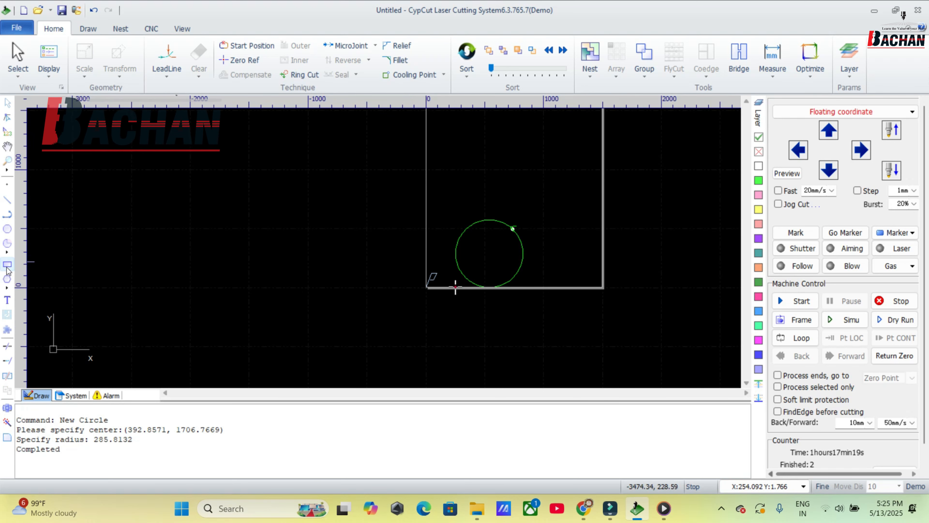
click(293, 168)
click(365, 199)
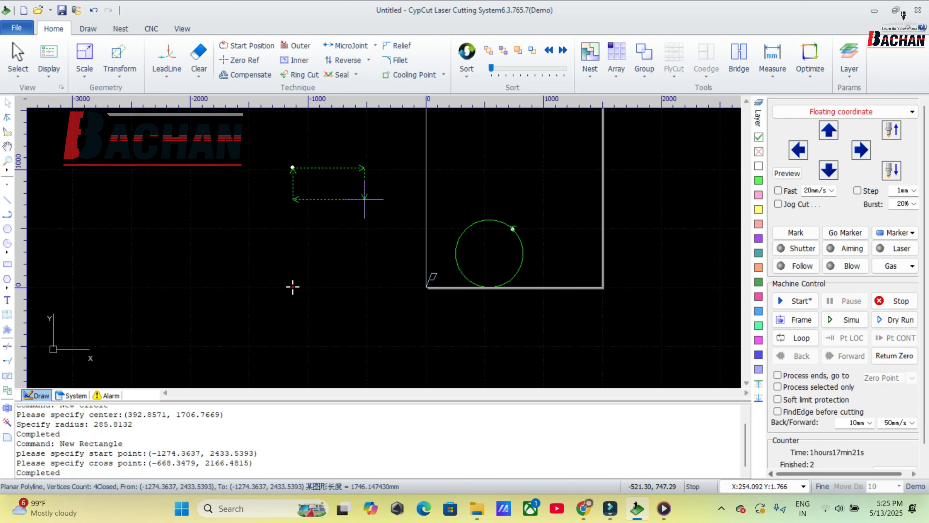
Draw a six-sided polygon with a centre-to-vertex distance of about 276 mm beyond the far X edge of the machine bed
click(7, 286)
click(41, 303)
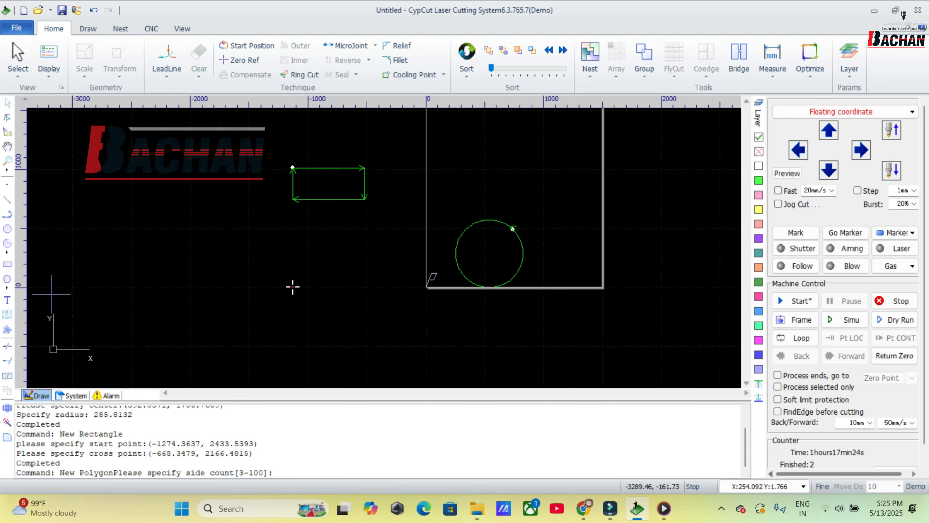
key(Return)
click(626, 153)
click(648, 178)
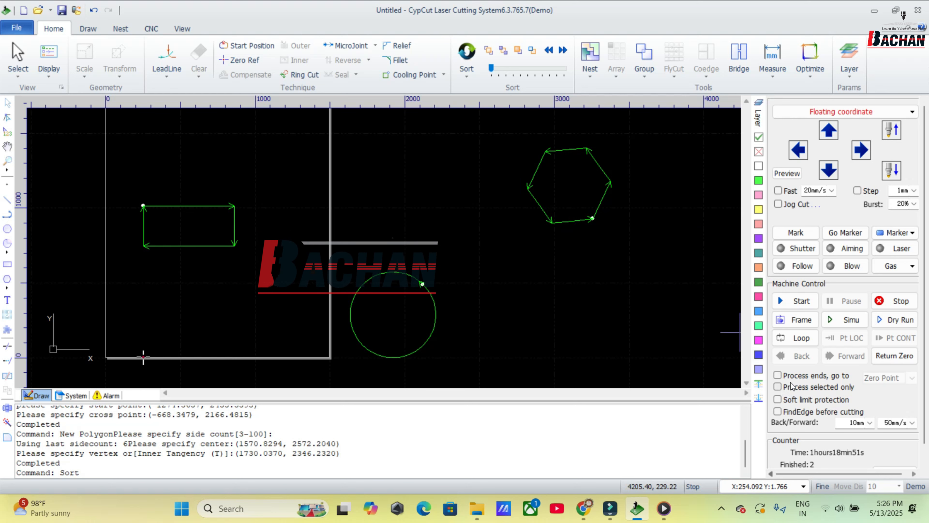
Restrict processing to selected graphics and simulate cutting only the hexagon
click(778, 387)
drag(497, 131, 656, 259)
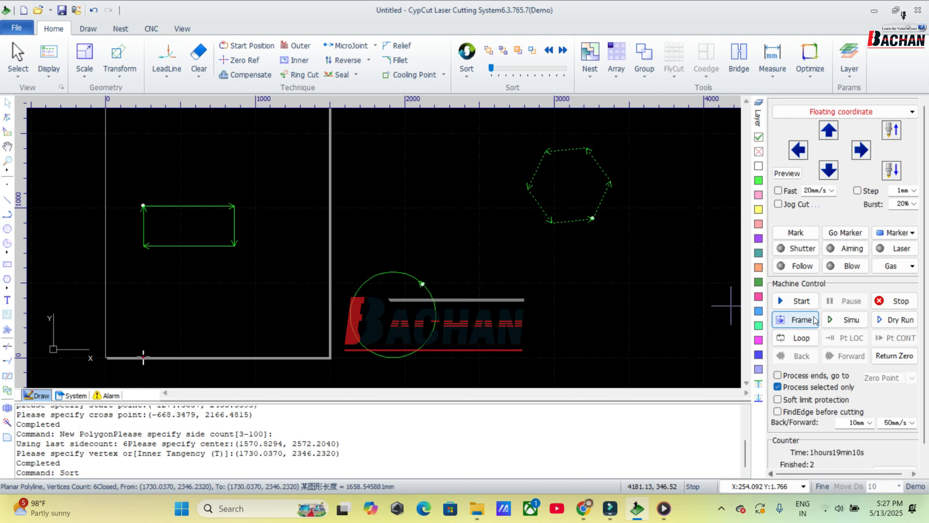
click(844, 312)
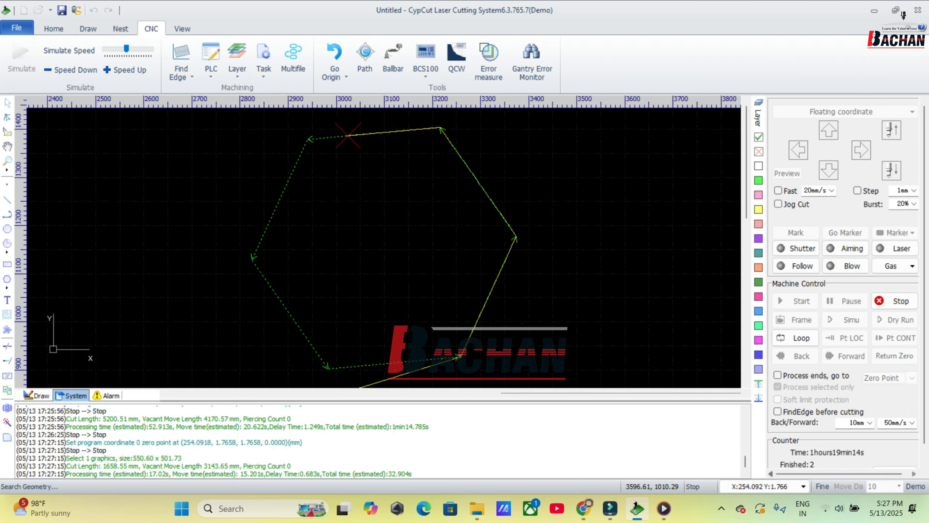
With selected-only processing turned off, select the circle and simulate the cutting job
click(623, 317)
scroll(624, 316, down, 10)
scroll(623, 317, up, 2)
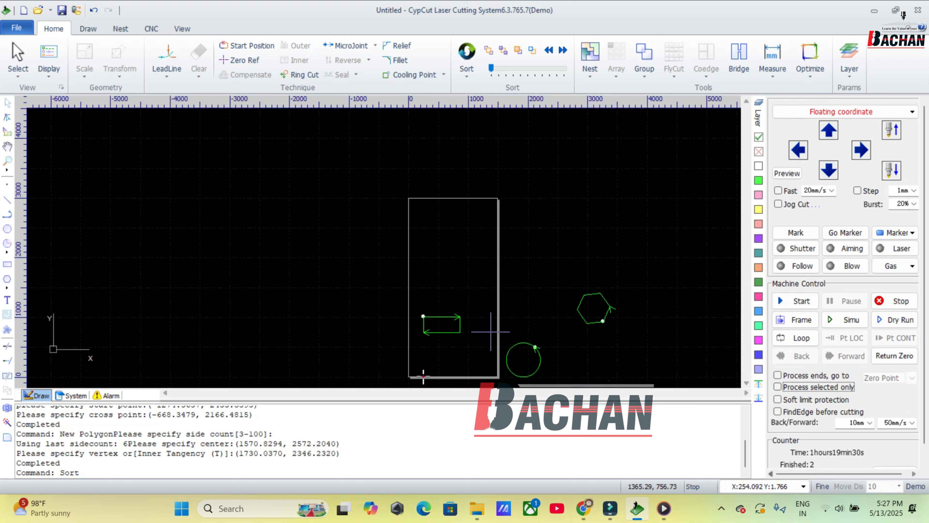
drag(559, 383, 560, 383)
scroll(552, 381, up, 1)
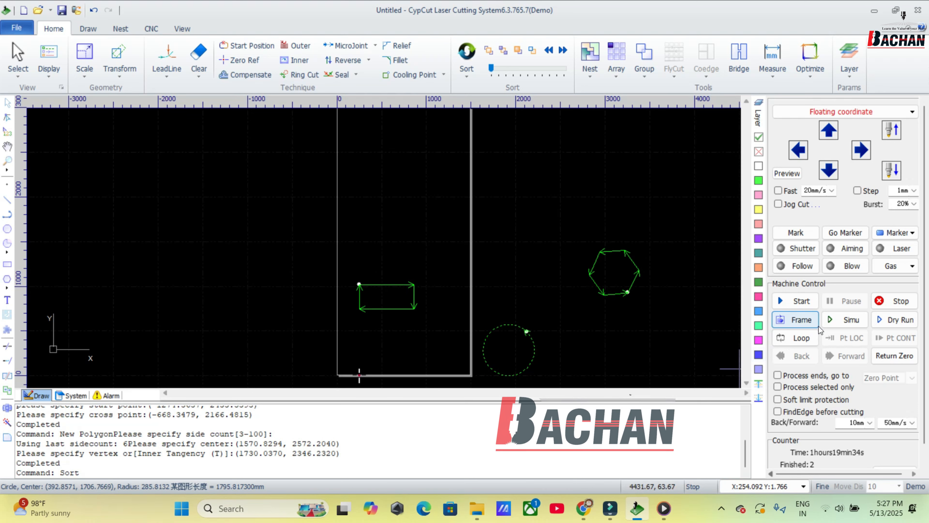
click(835, 322)
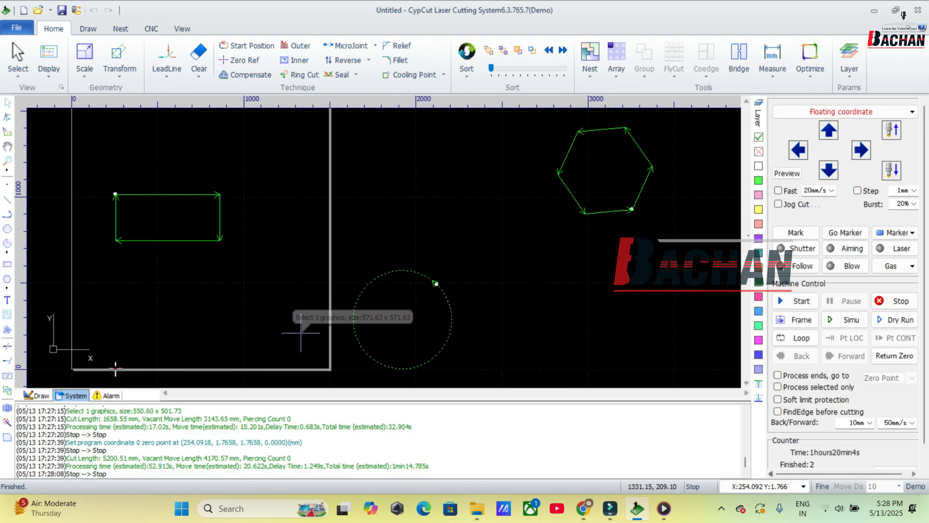
Enable soft limit protection and turn on edge finding before cutting
click(779, 399)
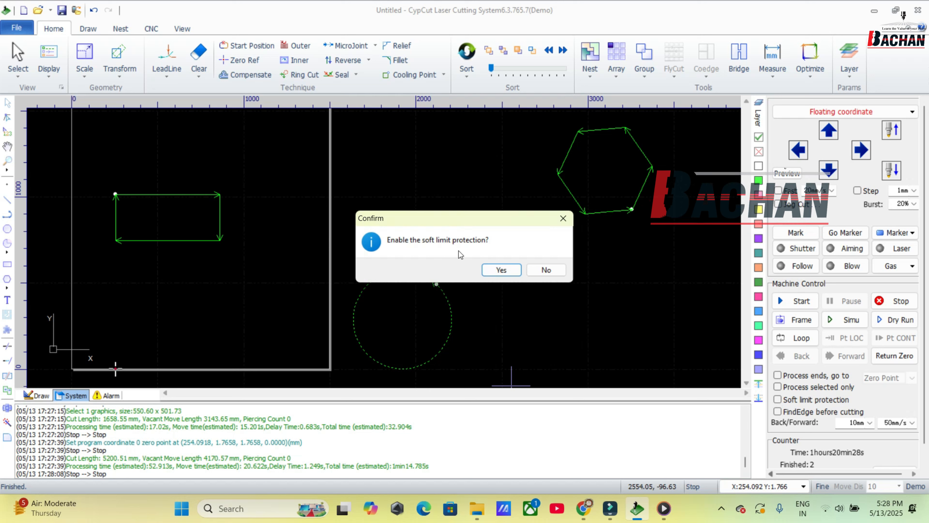
click(504, 270)
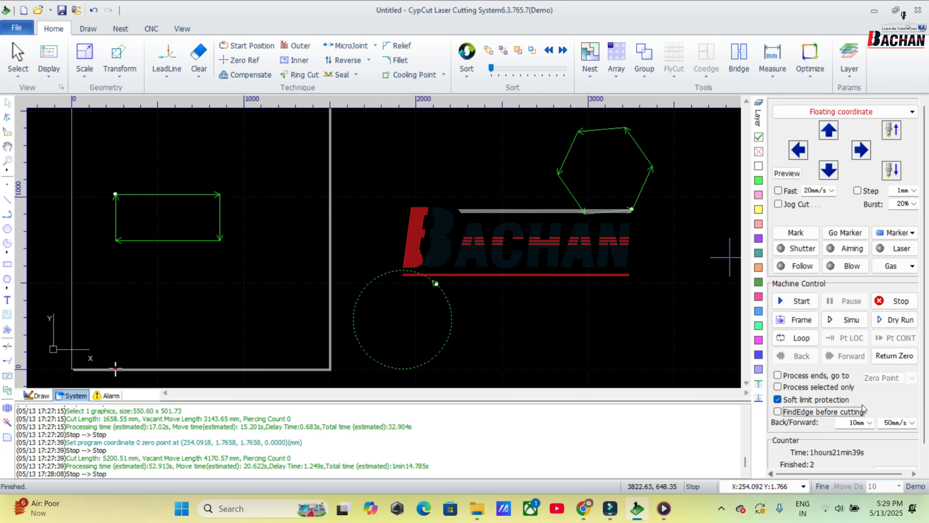
click(777, 411)
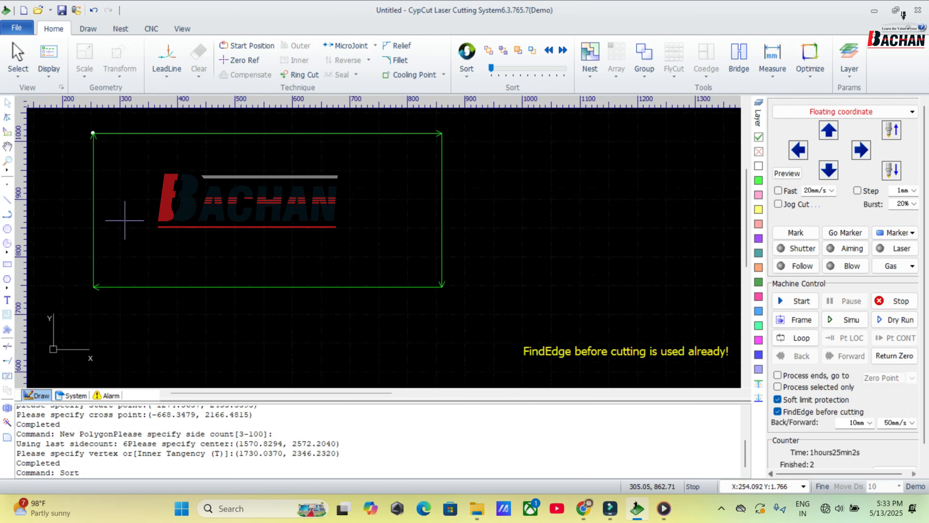
scroll(384, 130, up, 2)
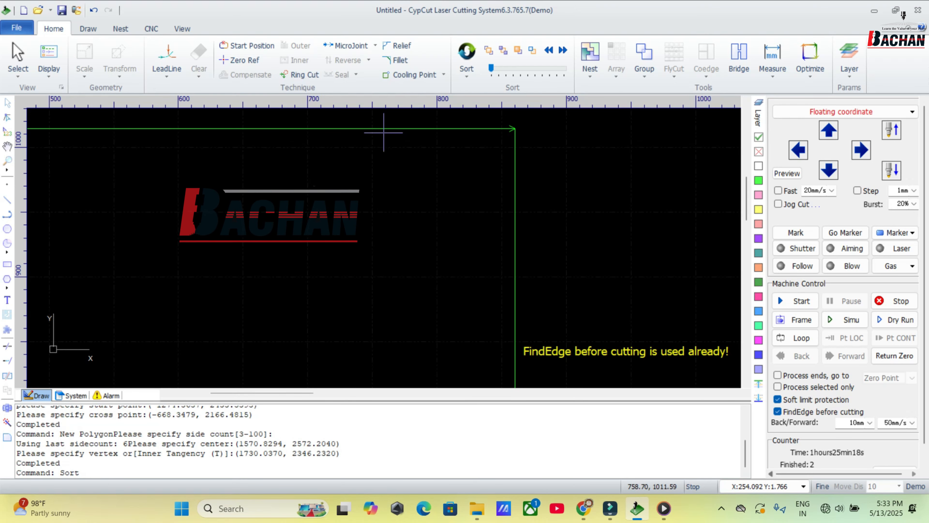
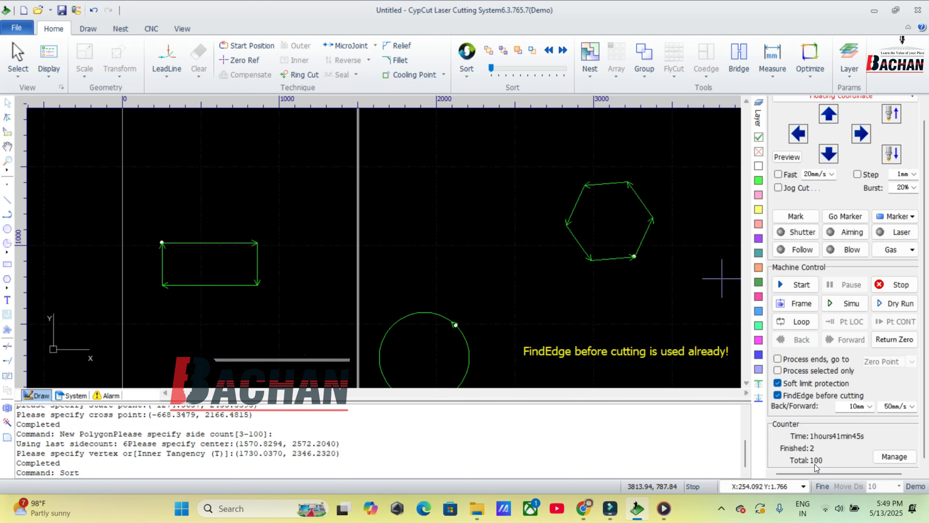
Review the production count, task-end and auto-pause settings in the Count Manager, then accept them
click(890, 458)
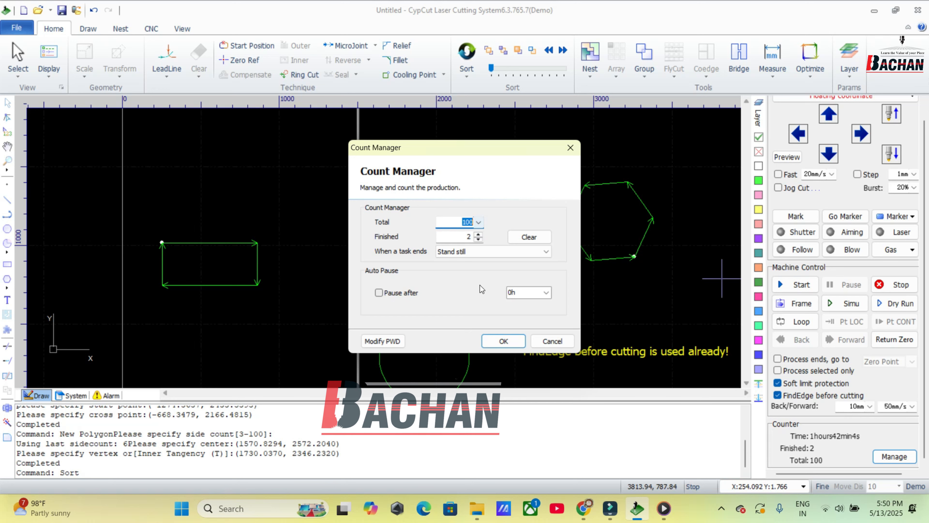
click(519, 337)
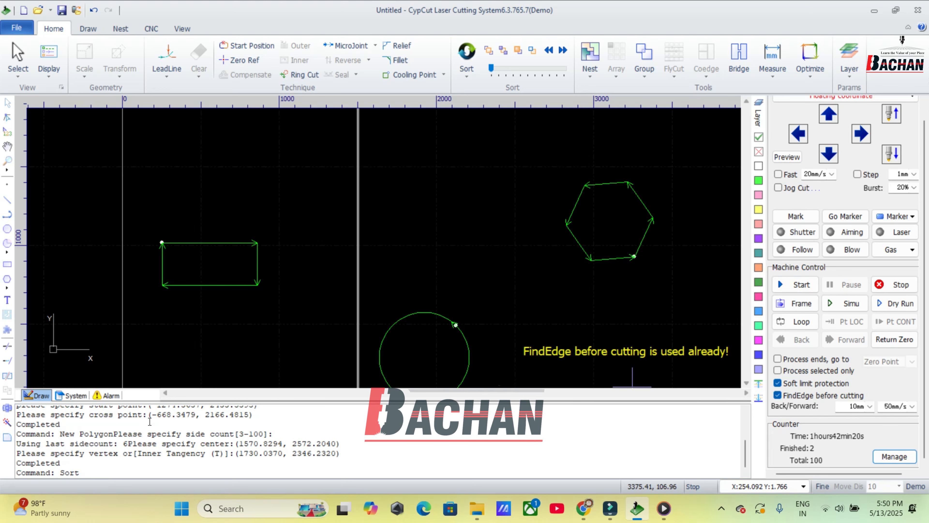
Review the drawing command history for the circle, rectangle and polygon entries
scroll(135, 412, up, 2)
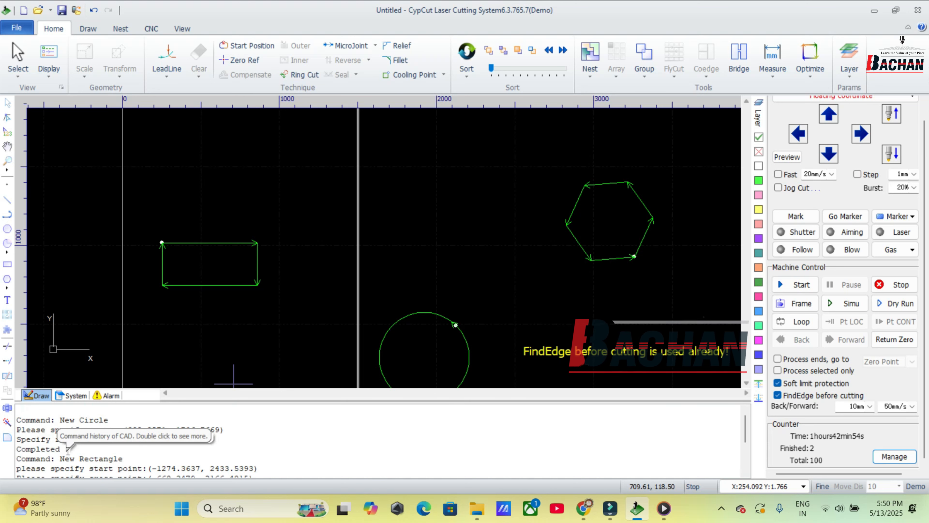
scroll(73, 449, down, 1)
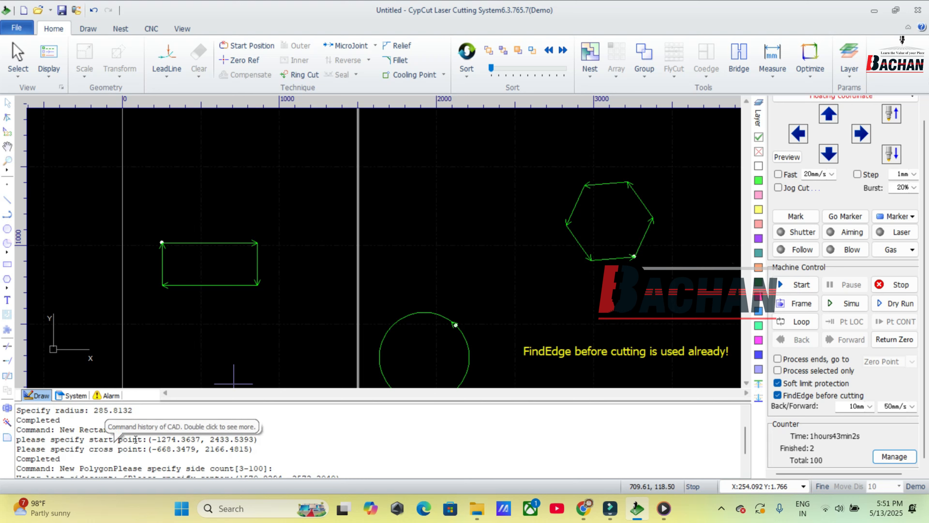
scroll(285, 444, down, 1)
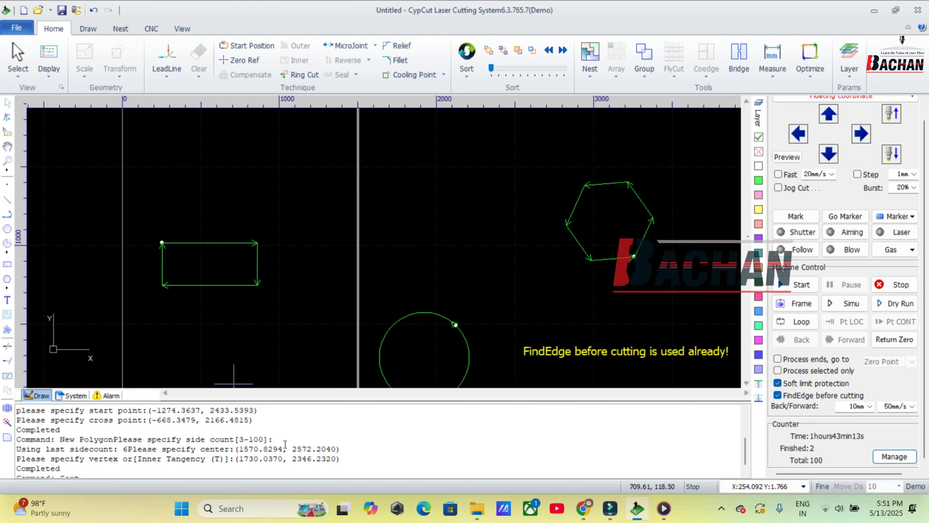
scroll(286, 444, down, 1)
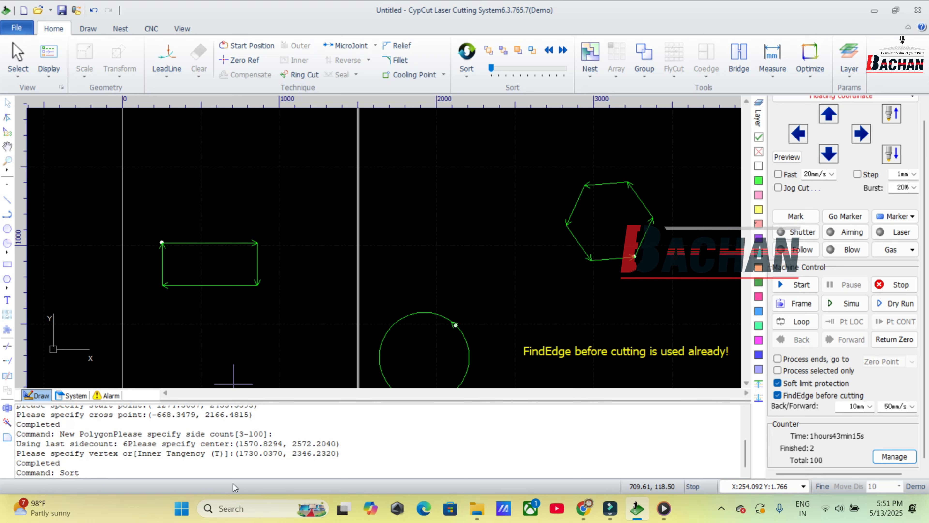